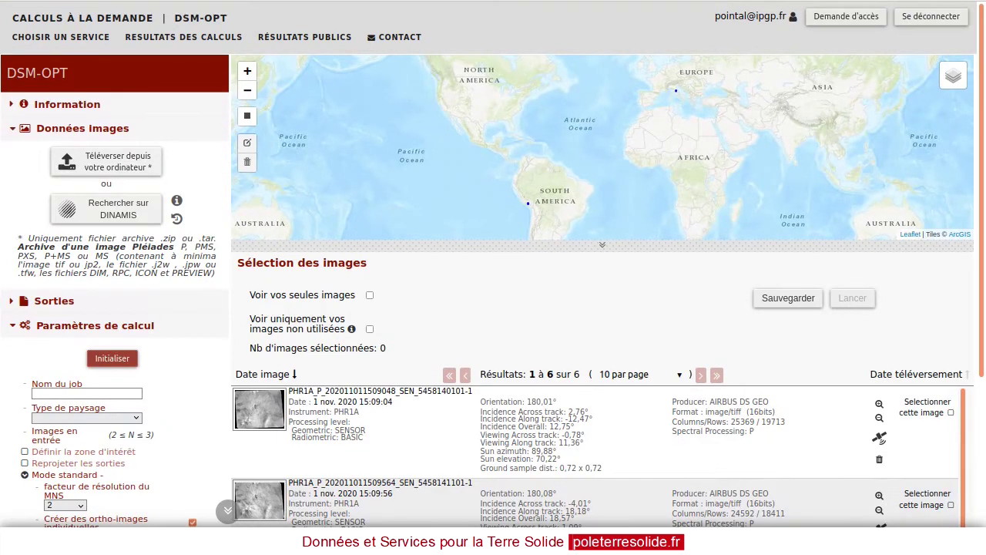
Open the DINAMIS image catalogue from the DSM-OPT image data options.
{"action": "scroll", "coordinate": [737, 469], "scroll_direction": "down", "scroll_amount": 3}
{"action": "scroll", "coordinate": [736, 470], "scroll_direction": "up", "scroll_amount": 3}
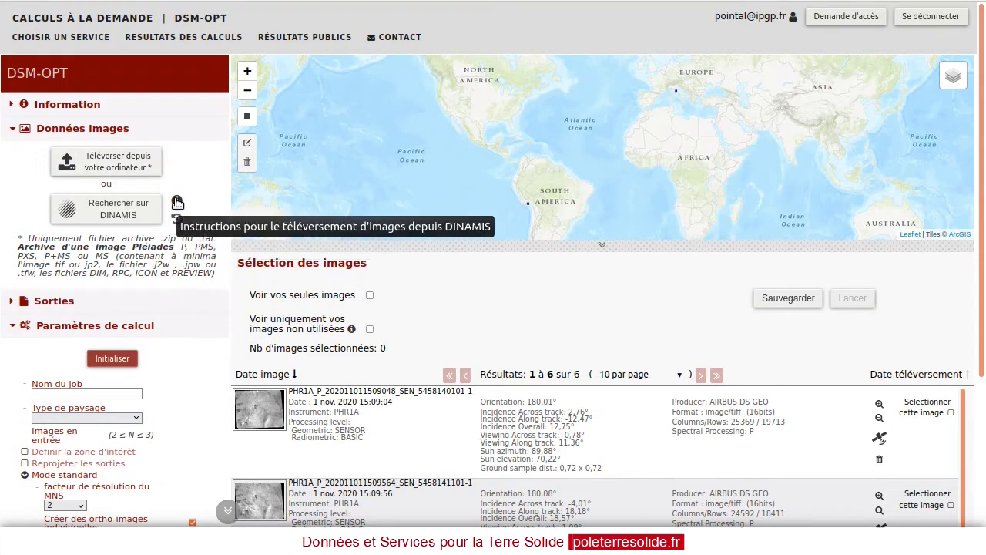
{"action": "left_click", "coordinate": [131, 213]}
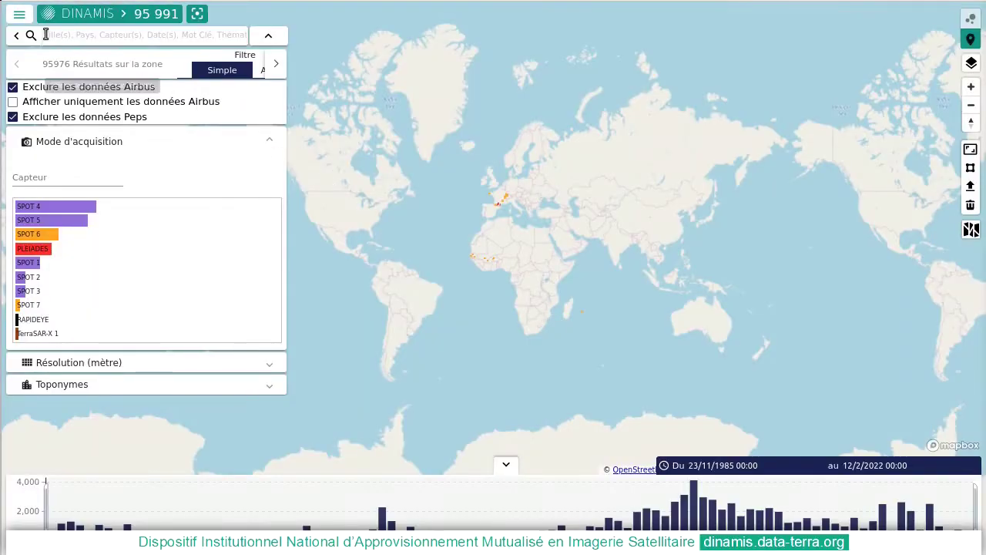
Sign in to the DINAMIS catalogue through the Theia login service.
{"action": "left_click", "coordinate": [19, 14]}
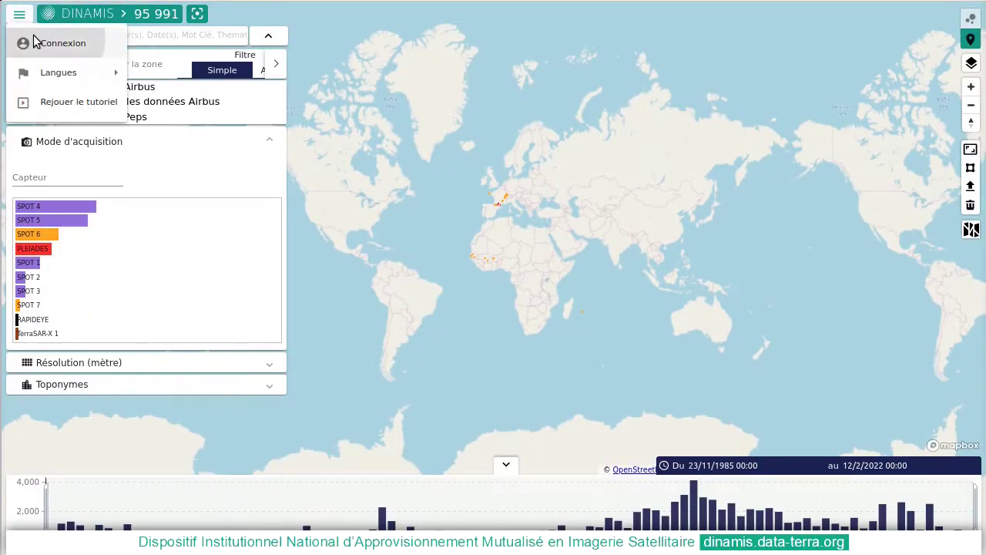
{"action": "left_click", "coordinate": [35, 40]}
{"action": "left_click", "coordinate": [664, 309]}
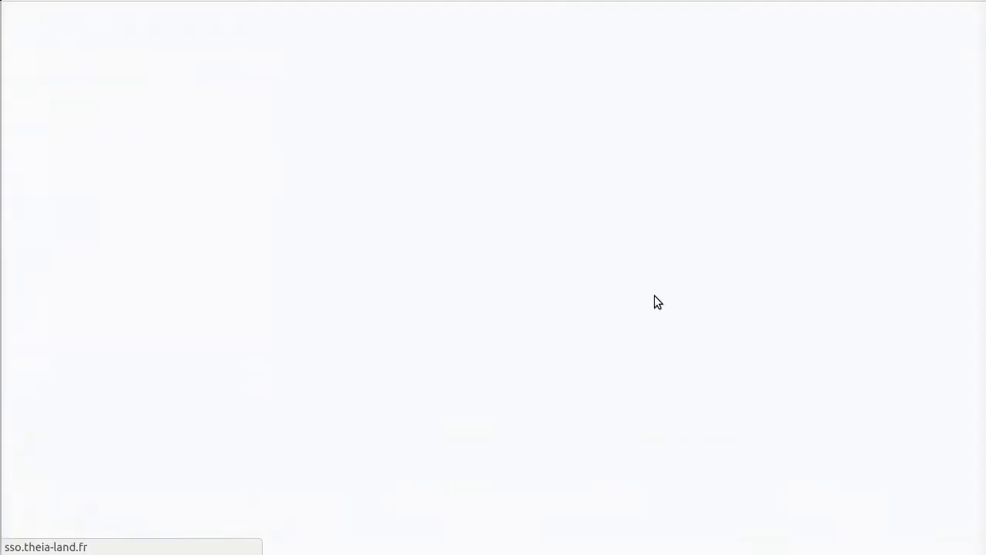
{"action": "left_click", "coordinate": [510, 457]}
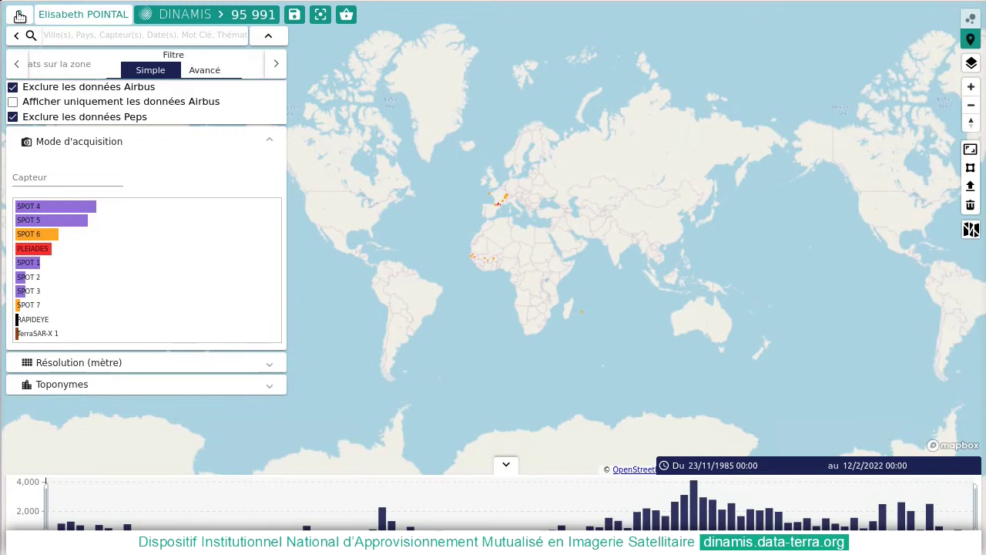
Run a stereoscopic search within a bounding box over the French Alps for dates from 8/4/2018 to 14/12/2021.
{"action": "left_click", "coordinate": [19, 15]}
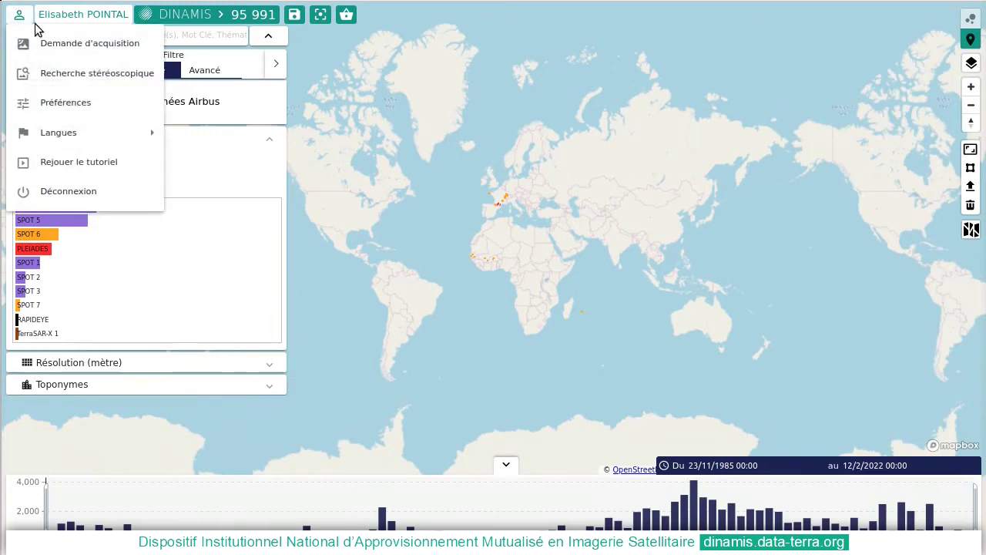
{"action": "left_click", "coordinate": [69, 73]}
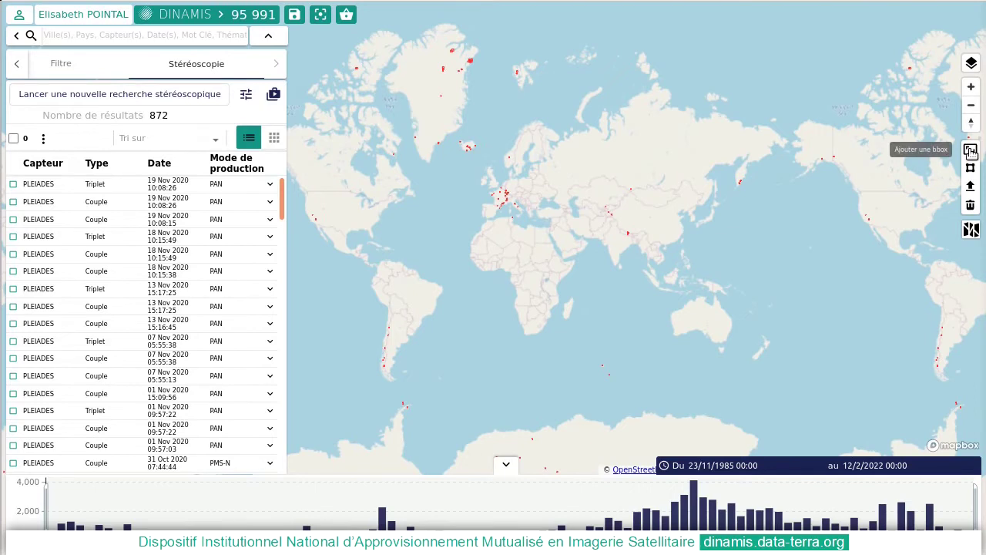
{"action": "scroll", "coordinate": [532, 199], "scroll_direction": "up", "scroll_amount": 3}
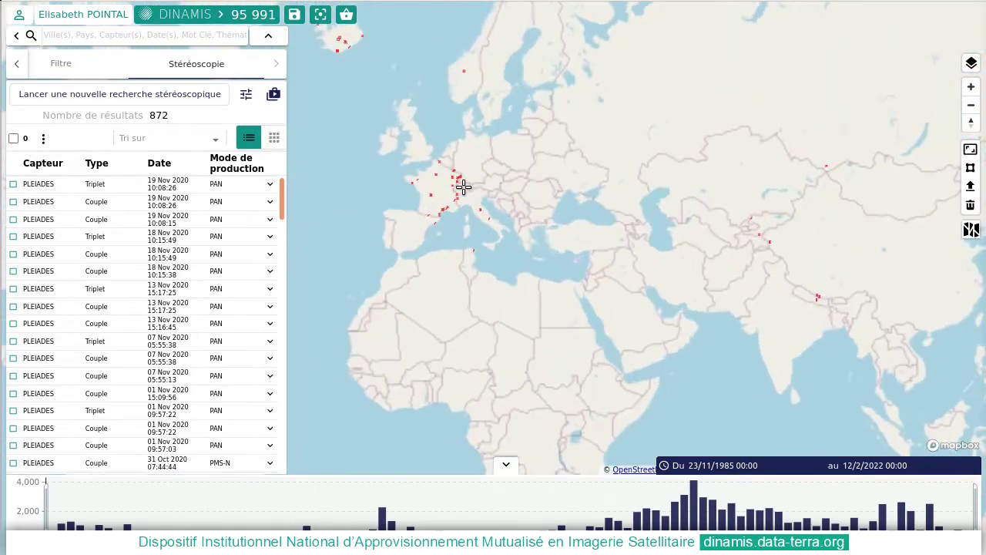
{"action": "left_click_drag", "start_coordinate": [448, 187], "coordinate": [464, 211]}
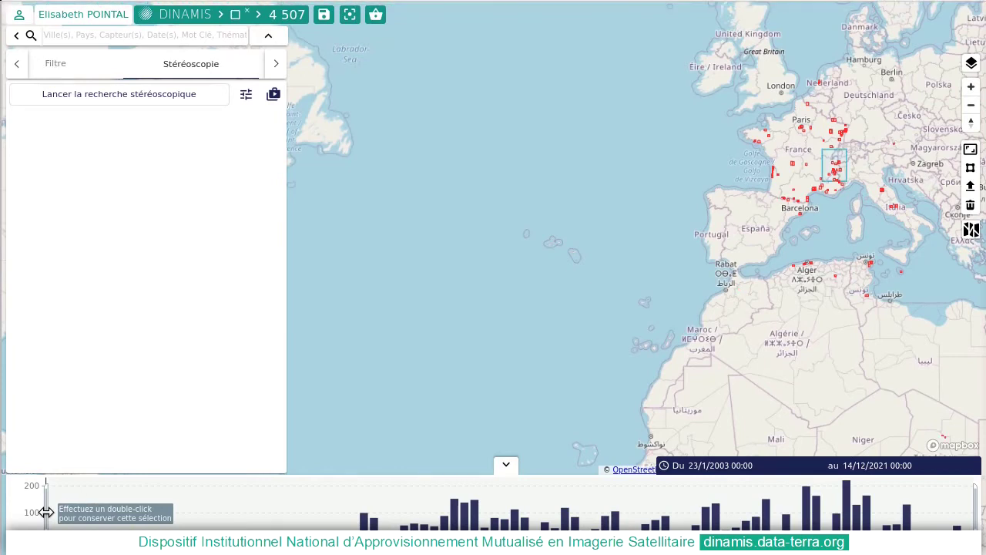
{"action": "left_click_drag", "start_coordinate": [47, 511], "coordinate": [790, 512]}
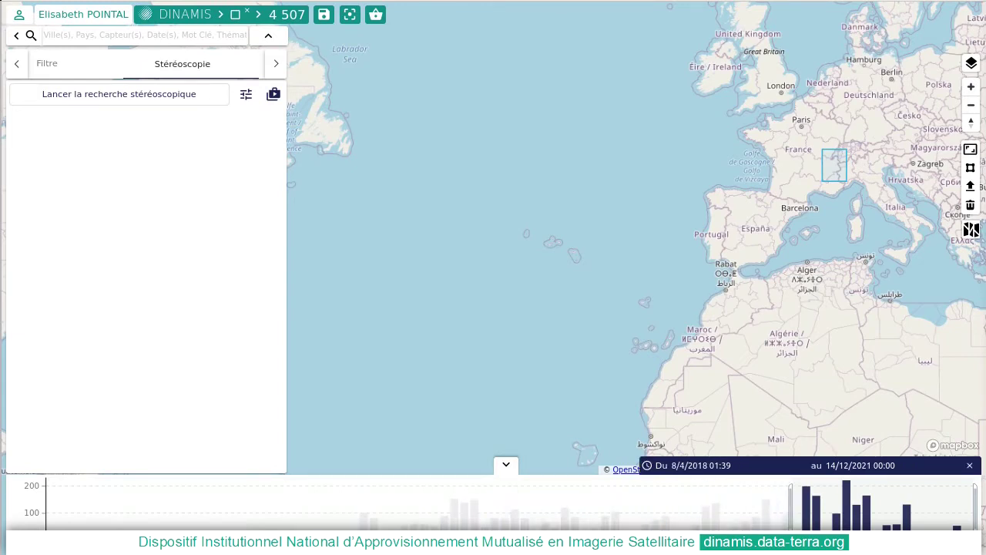
{"action": "left_click", "coordinate": [128, 95]}
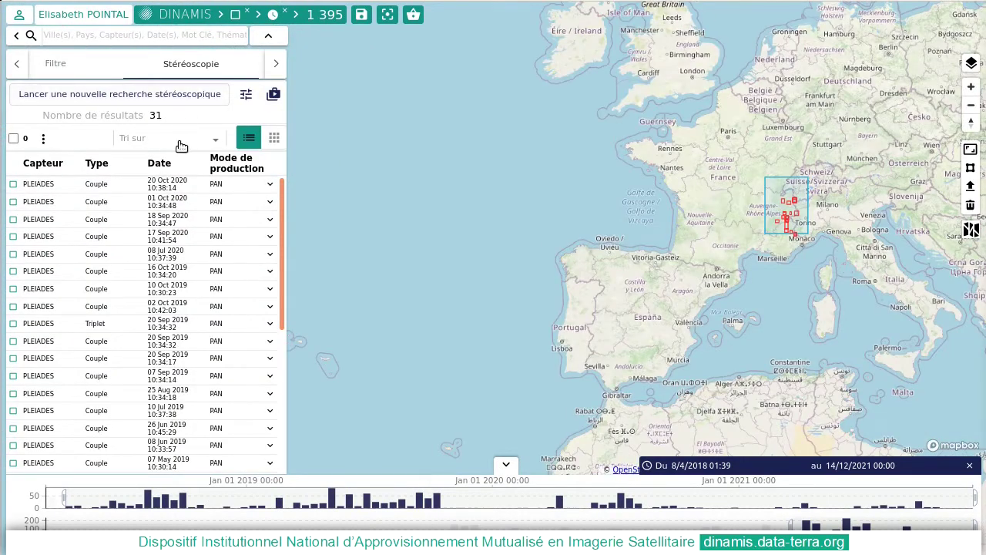
Examine the available actions and full metadata of the 20 Oct 2020 PLEIADES couple.
{"action": "mouse_move", "coordinate": [235, 202]}
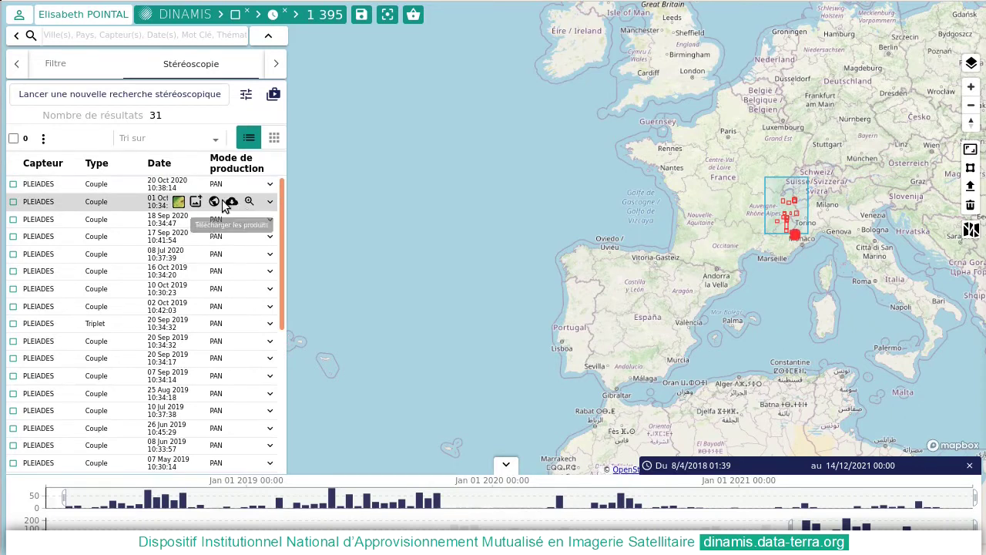
{"action": "mouse_move", "coordinate": [182, 190]}
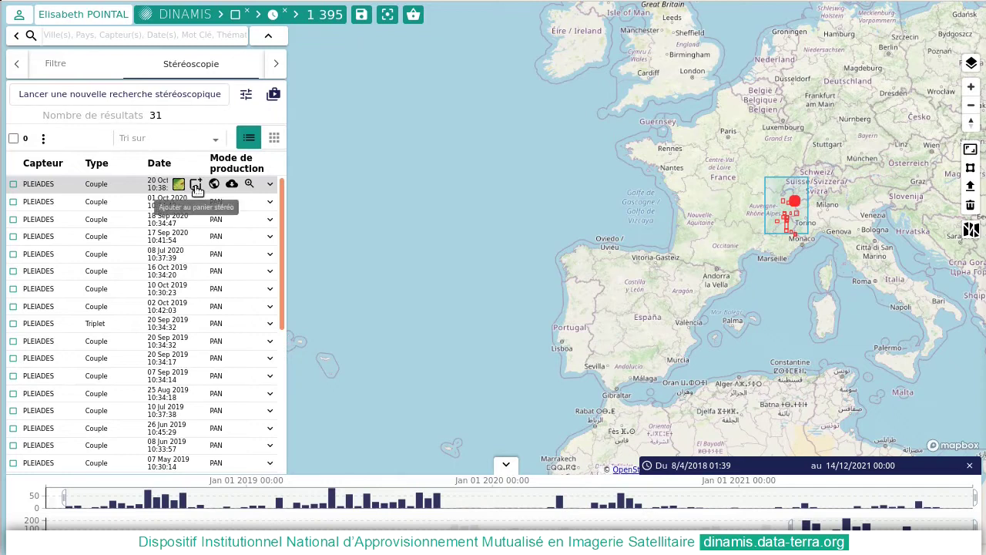
{"action": "left_click", "coordinate": [272, 186]}
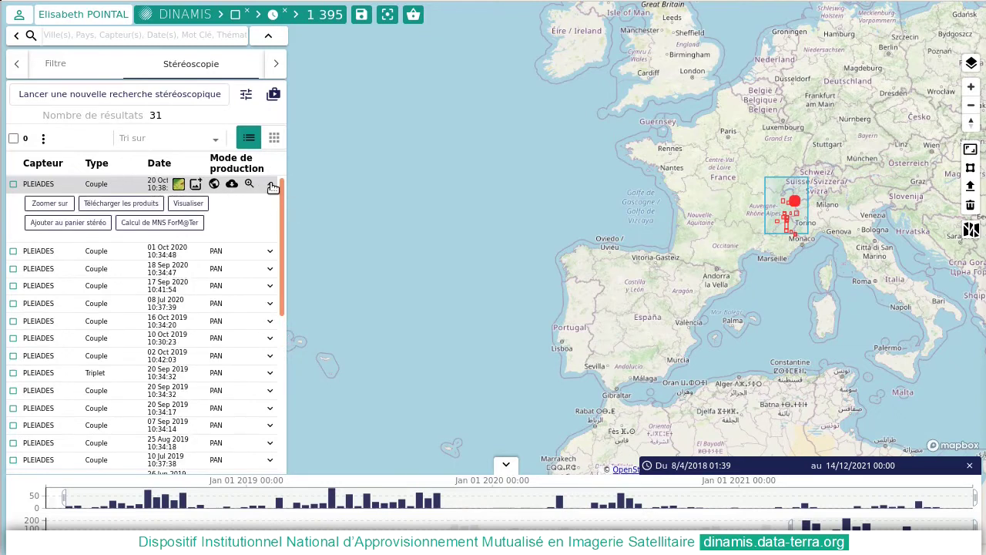
{"action": "left_click", "coordinate": [271, 185]}
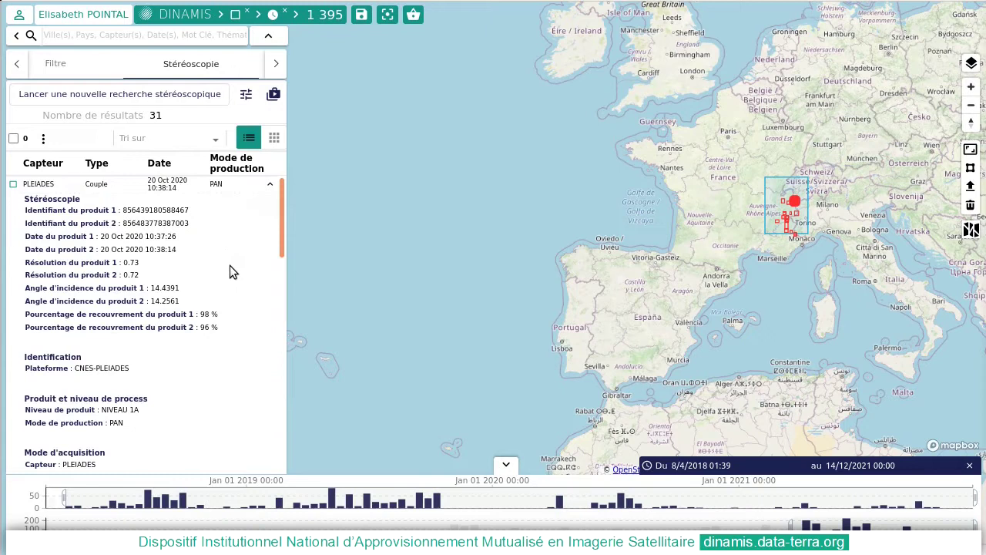
{"action": "scroll", "coordinate": [230, 265], "scroll_direction": "down", "scroll_amount": 5}
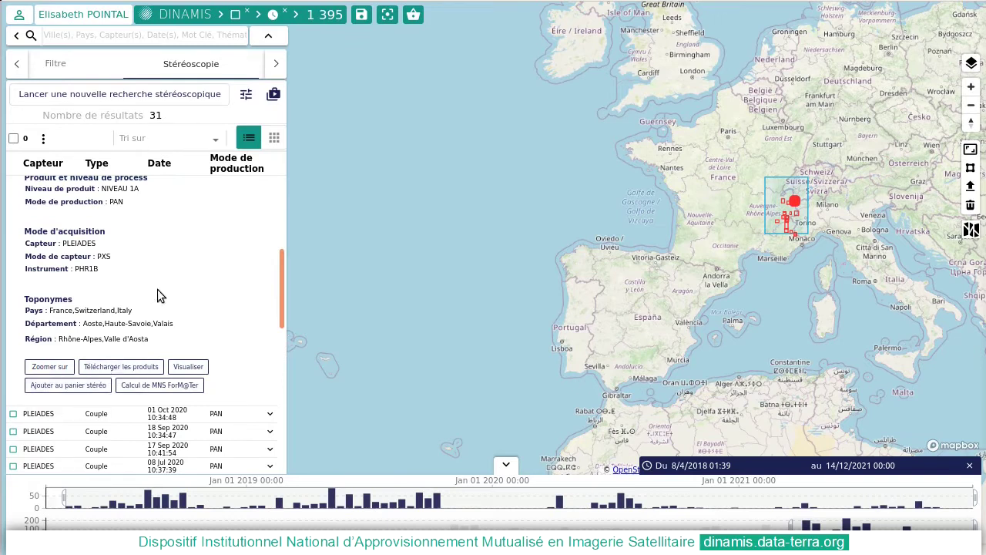
{"action": "scroll", "coordinate": [160, 293], "scroll_direction": "up", "scroll_amount": 5}
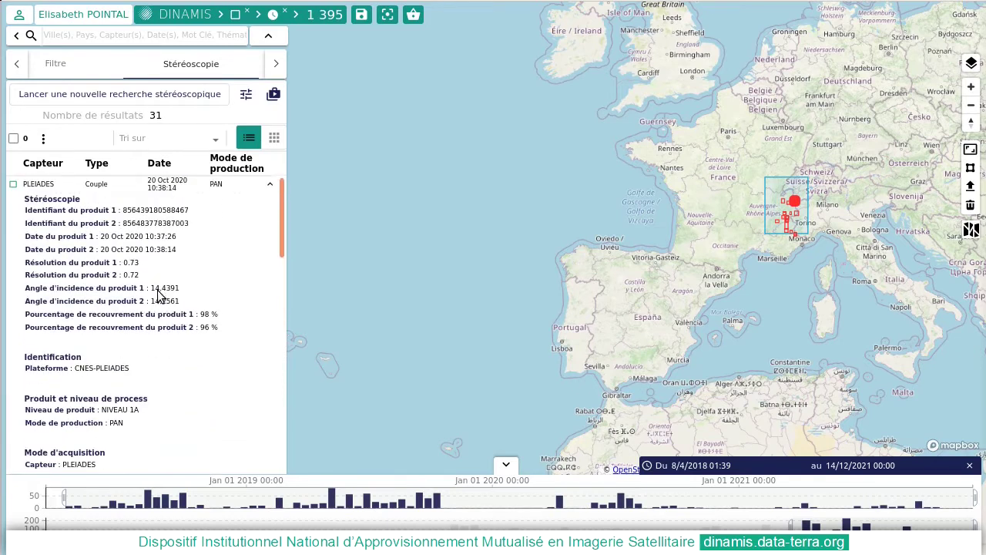
{"action": "left_click", "coordinate": [269, 184]}
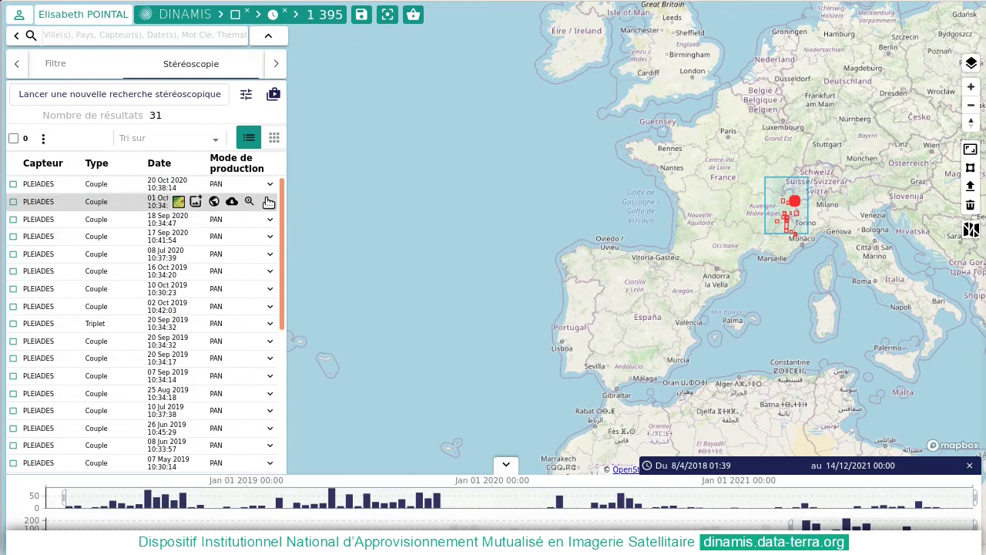
Add the 16 Oct 2019 PLEIADES couple to the stereo basket and open the basket.
{"action": "left_click", "coordinate": [198, 271]}
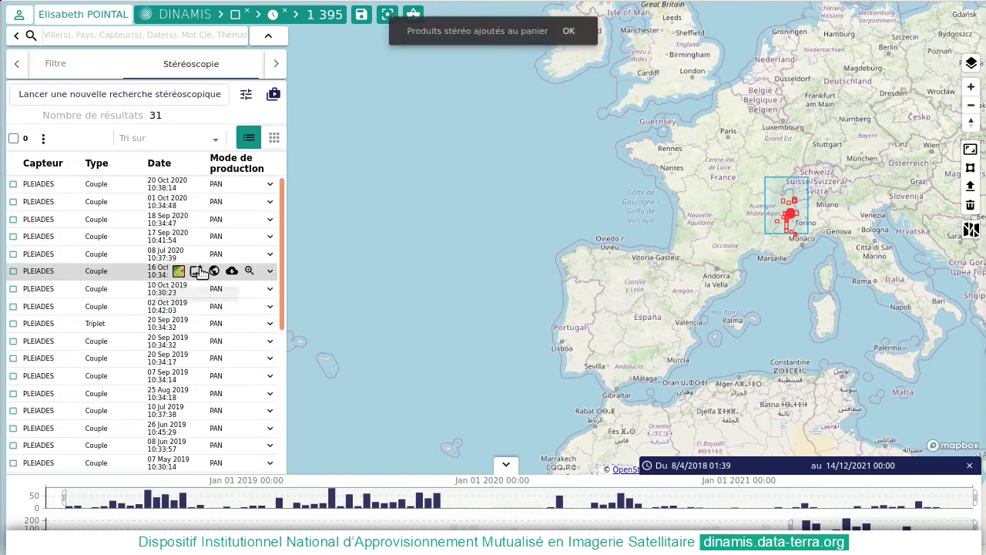
{"action": "left_click", "coordinate": [570, 33]}
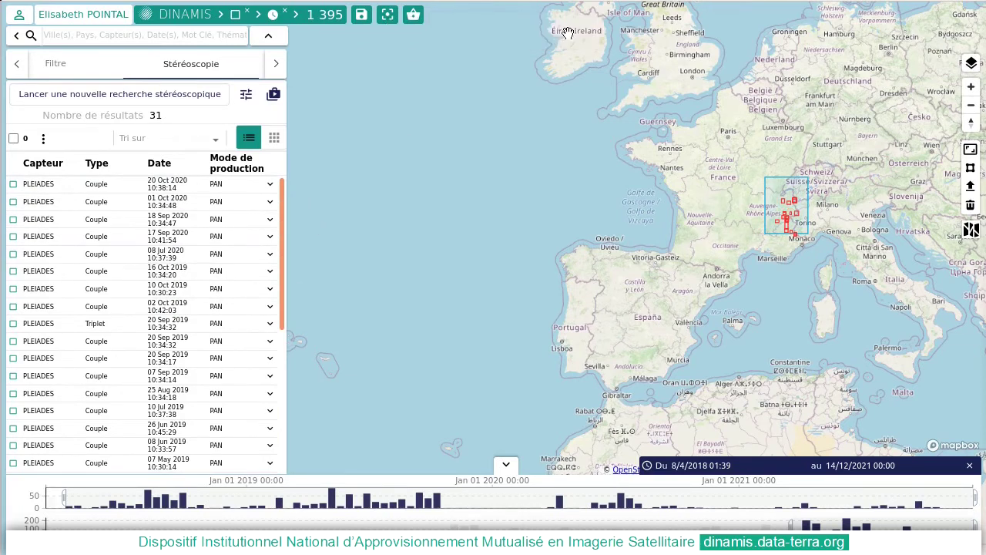
{"action": "left_click", "coordinate": [274, 95]}
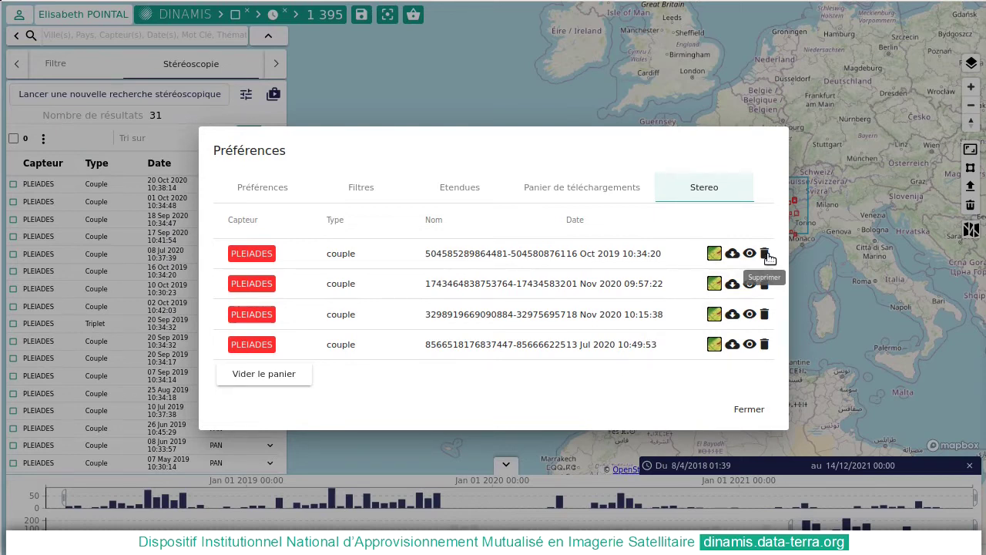
Request the ForM@Ter DSM calculation for the 16 Oct 2019 couple, signing in and accepting the Pléiades licence.
{"action": "left_click", "coordinate": [714, 255]}
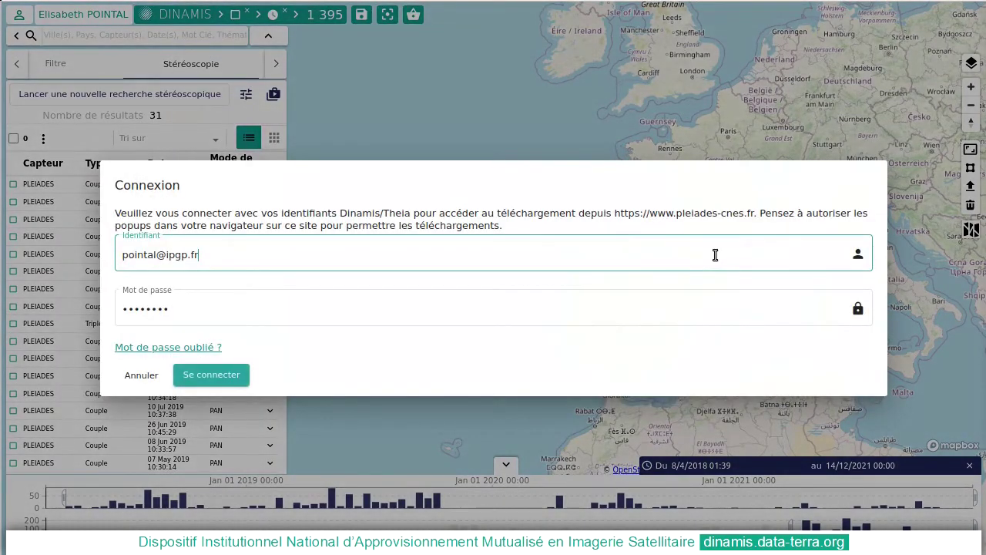
{"action": "left_click", "coordinate": [235, 376]}
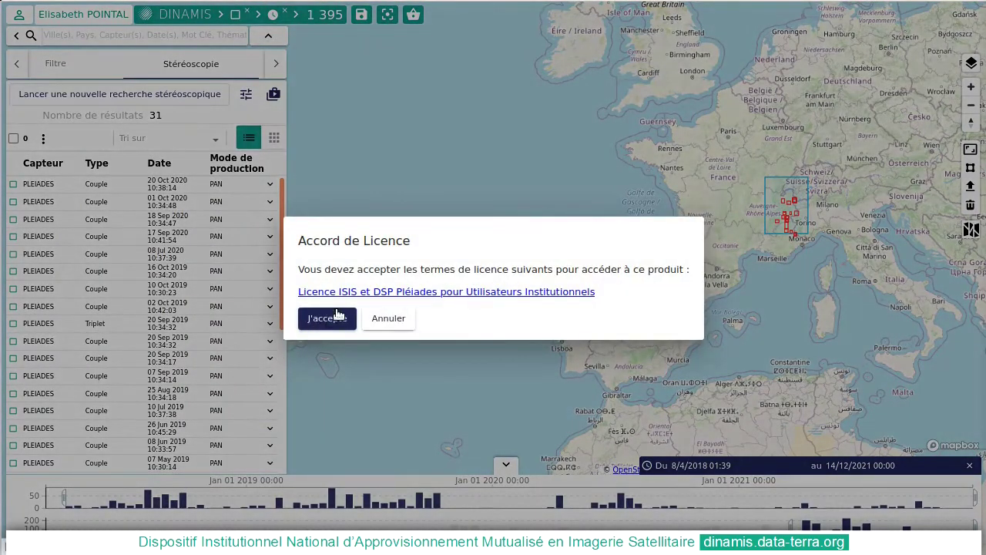
{"action": "left_click", "coordinate": [332, 317]}
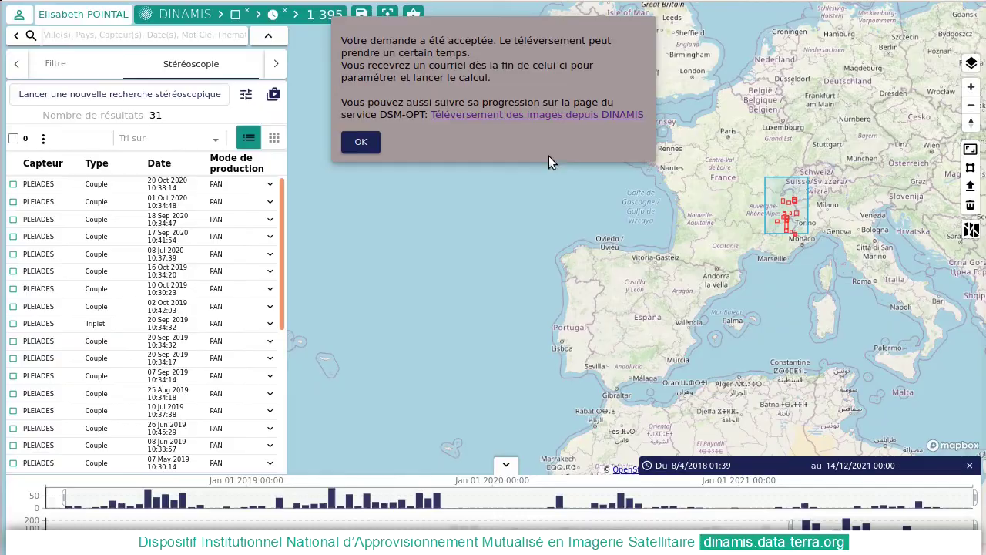
Switch to DSM-OPT for the transferred images, name the job Thorens and set the landscape type to Paysage montagnard.
{"action": "left_click", "coordinate": [540, 114]}
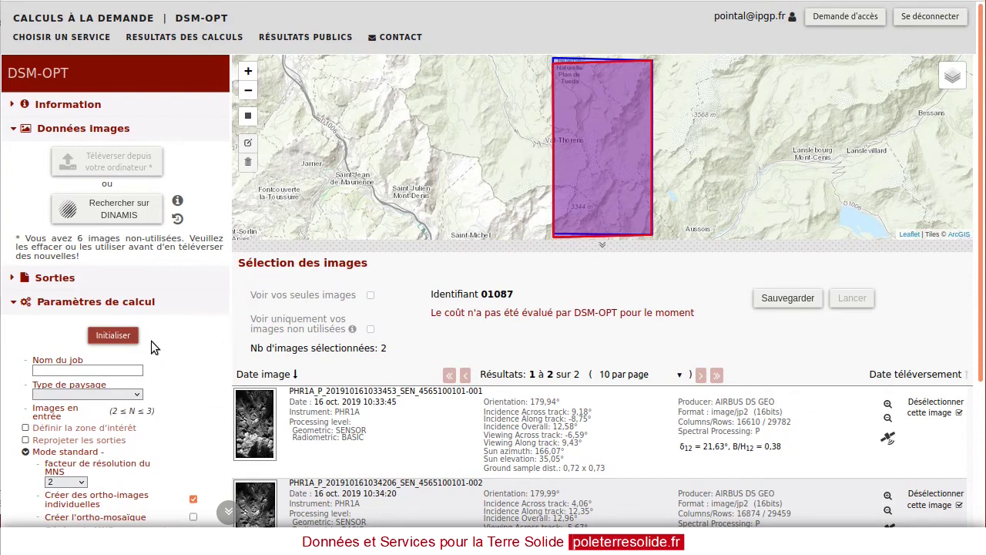
{"action": "left_click", "coordinate": [83, 370]}
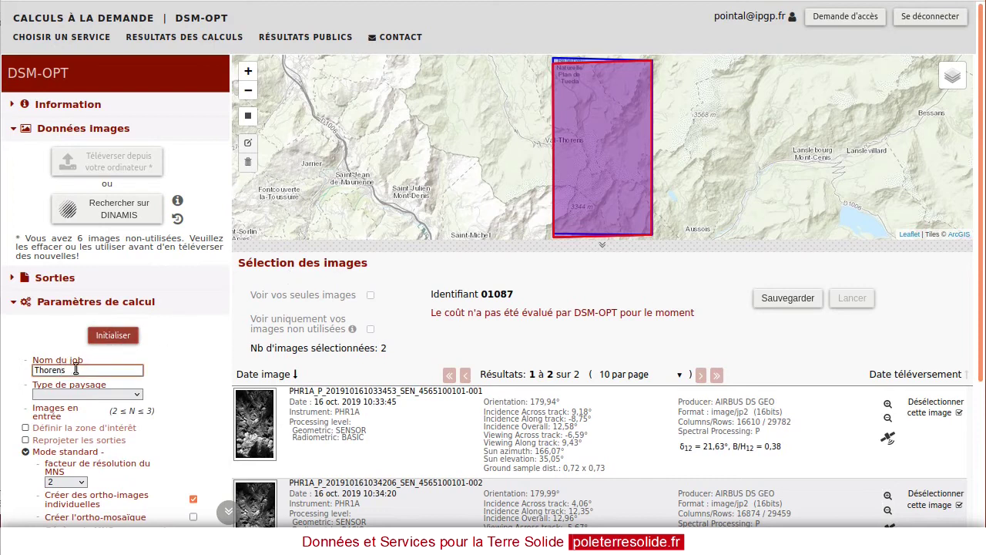
{"action": "left_click", "coordinate": [81, 395]}
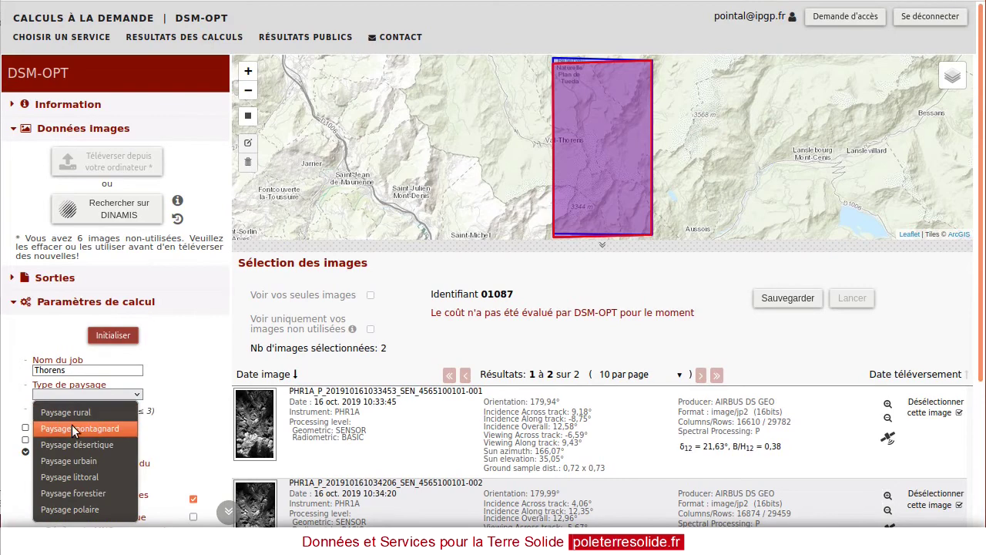
{"action": "left_click", "coordinate": [77, 429]}
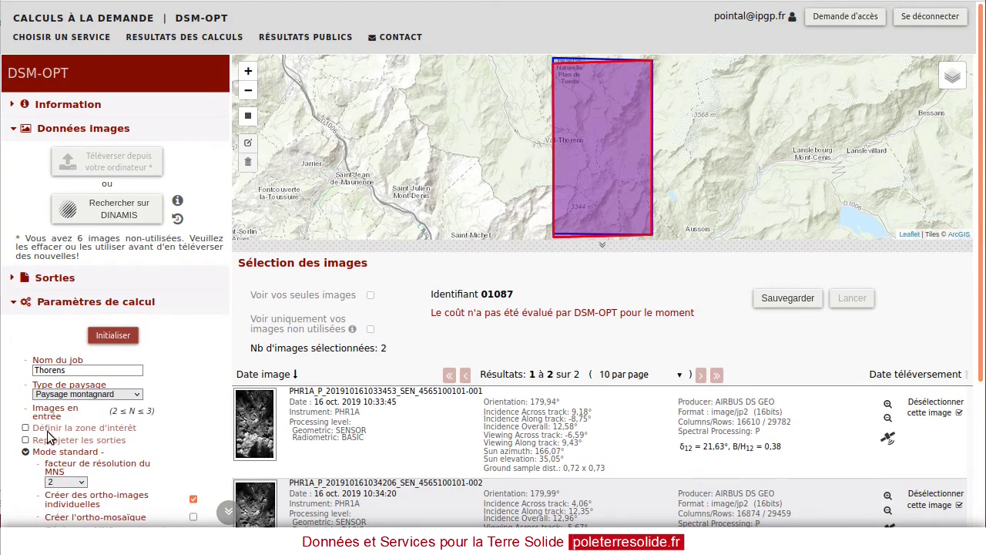
{"action": "scroll", "coordinate": [140, 436], "scroll_direction": "down", "scroll_amount": 3}
{"action": "scroll", "coordinate": [140, 435], "scroll_direction": "up", "scroll_amount": 2}
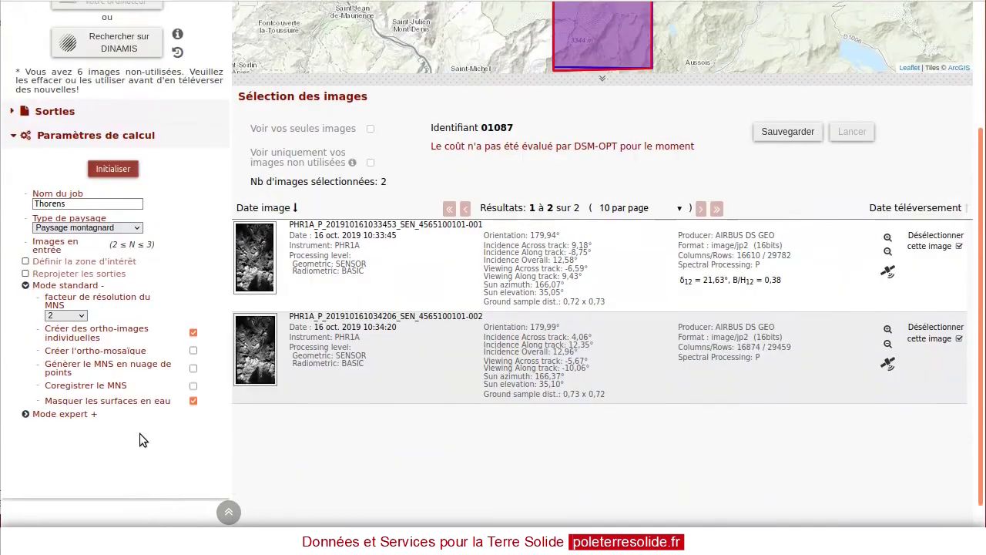
{"action": "left_click", "coordinate": [25, 343]}
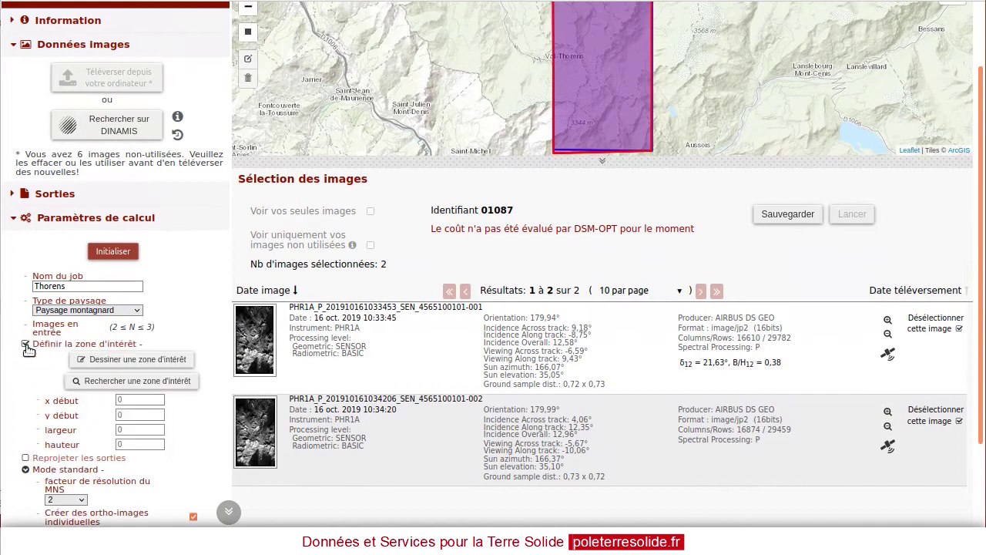
{"action": "left_click", "coordinate": [135, 380]}
{"action": "scroll", "coordinate": [27, 424], "scroll_direction": "up", "scroll_amount": 1}
{"action": "left_click", "coordinate": [26, 418]}
Save the Thorens job to get its cost estimate and launch the calculation.
{"action": "left_click", "coordinate": [794, 291]}
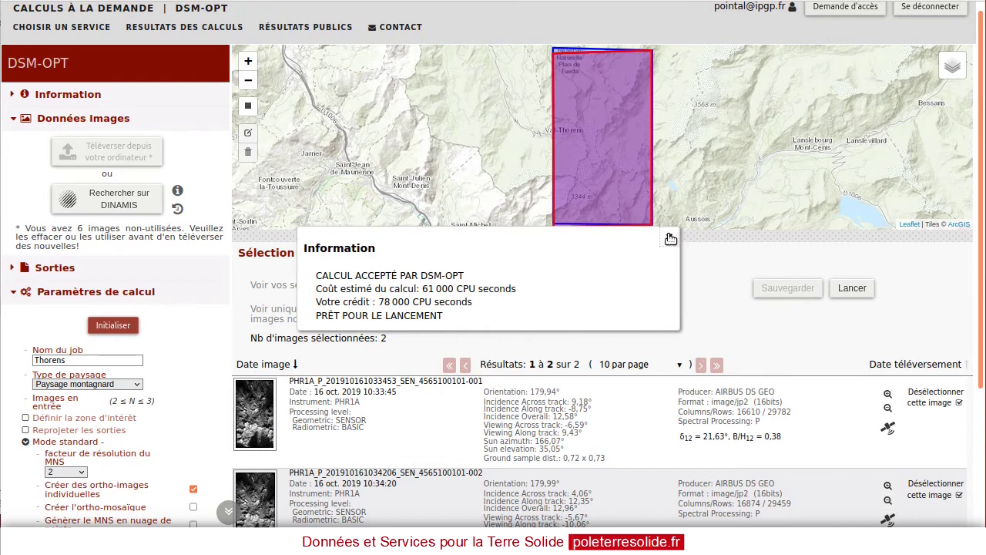
{"action": "left_click", "coordinate": [671, 240]}
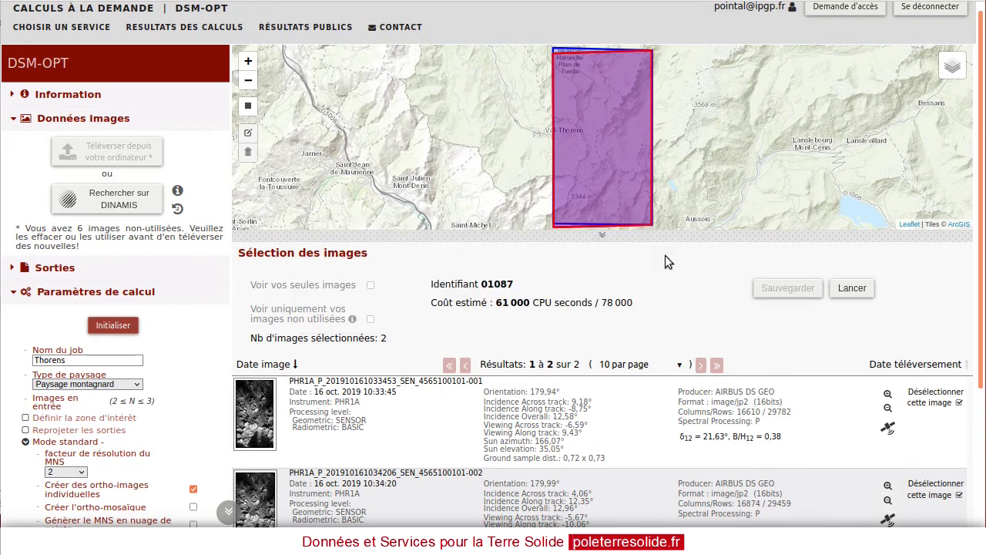
{"action": "left_click", "coordinate": [852, 289]}
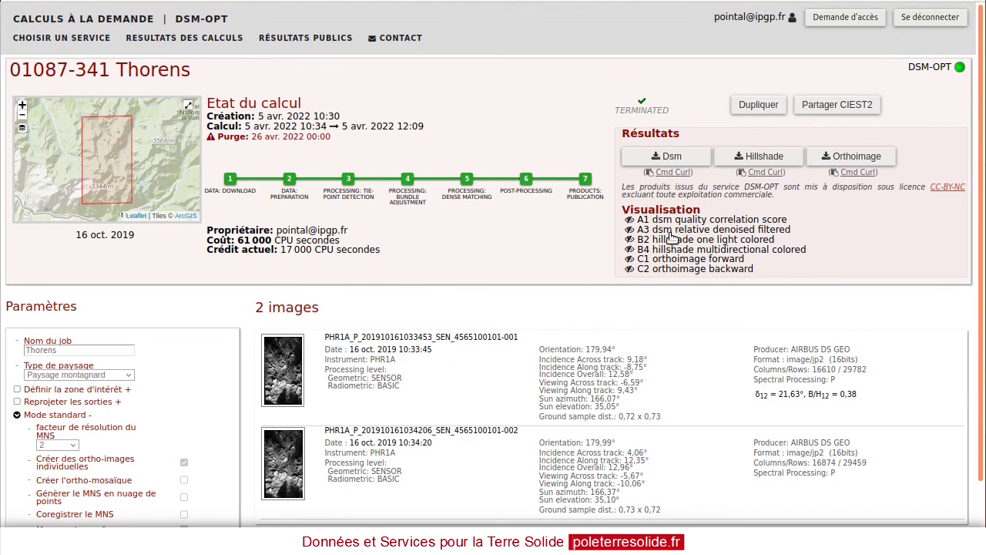
Display the B4 hillshade multidirectional colored layer on the full-screen result map and raise its opacity to nearly full.
{"action": "left_click", "coordinate": [631, 251]}
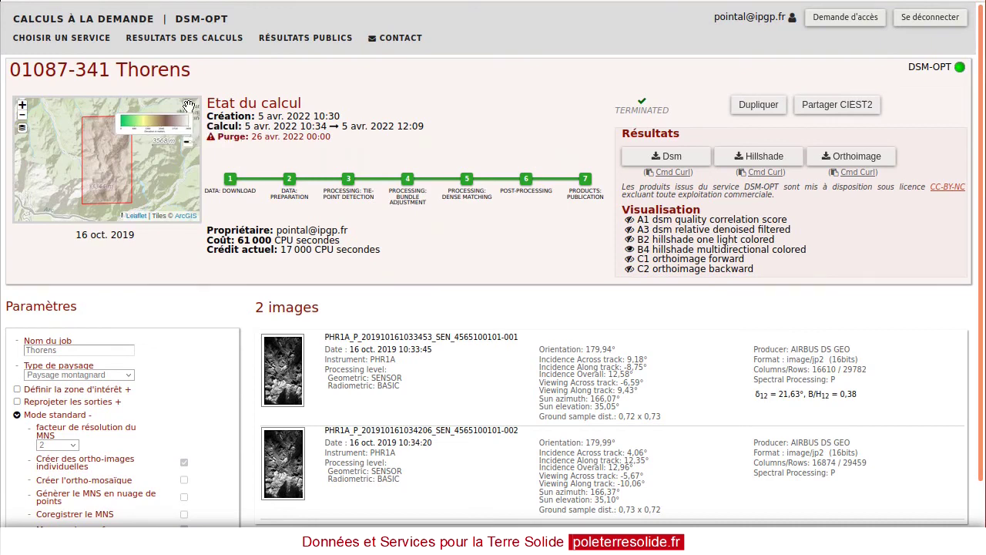
{"action": "left_click", "coordinate": [188, 106]}
{"action": "scroll", "coordinate": [535, 252], "scroll_direction": "up", "scroll_amount": 2}
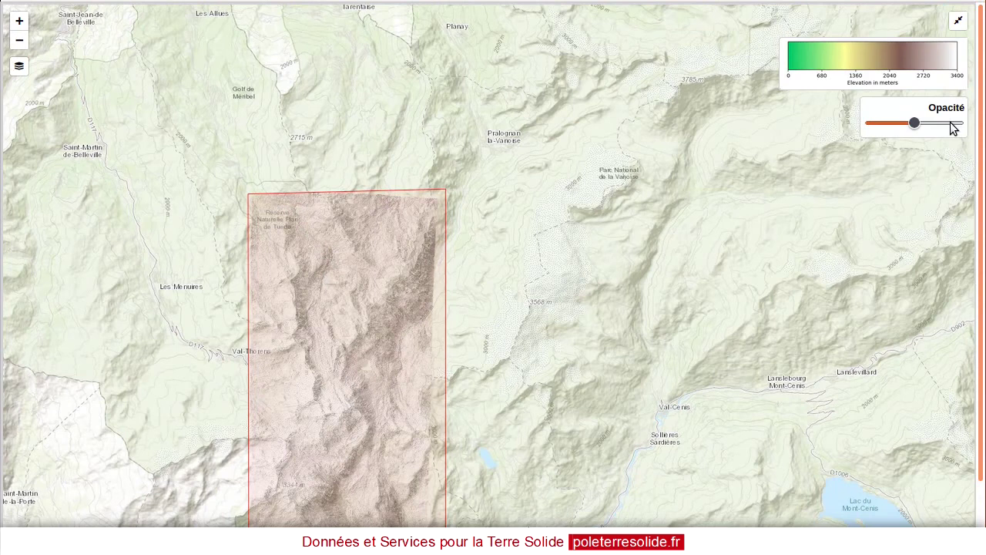
{"action": "left_click", "coordinate": [950, 124]}
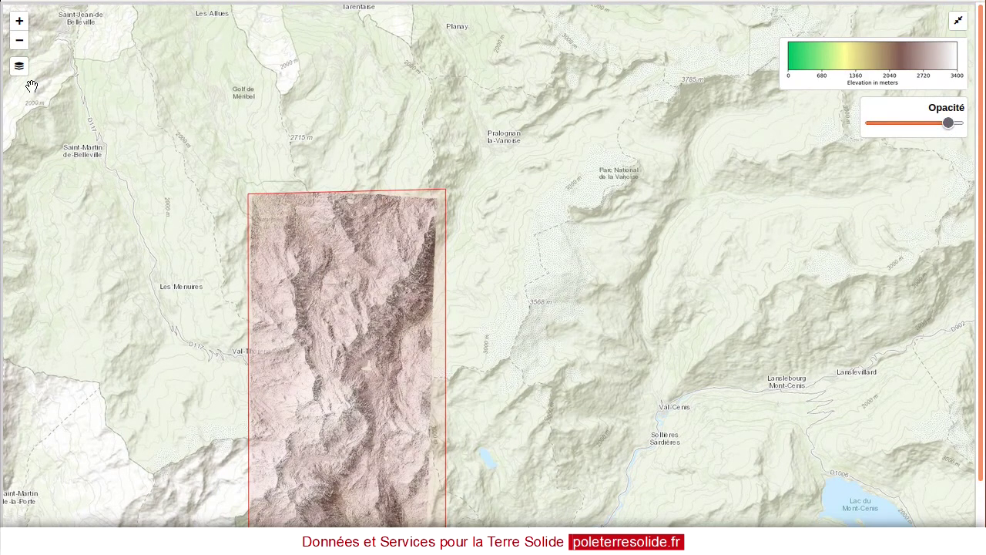
View the B2 hillshade one light colored layer, followed by the C1 orthoimage forward layer, on the result map.
{"action": "mouse_move", "coordinate": [20, 68]}
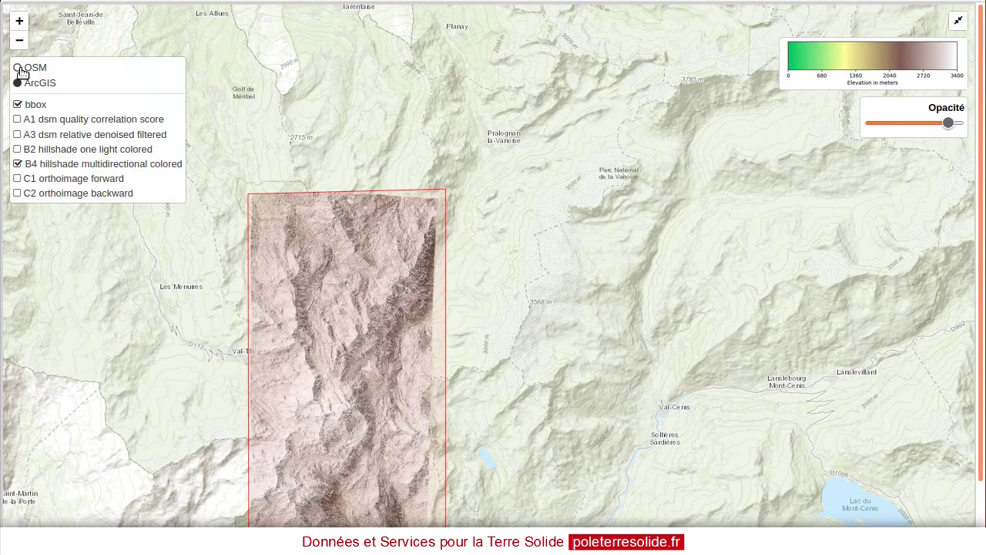
{"action": "left_click", "coordinate": [18, 151]}
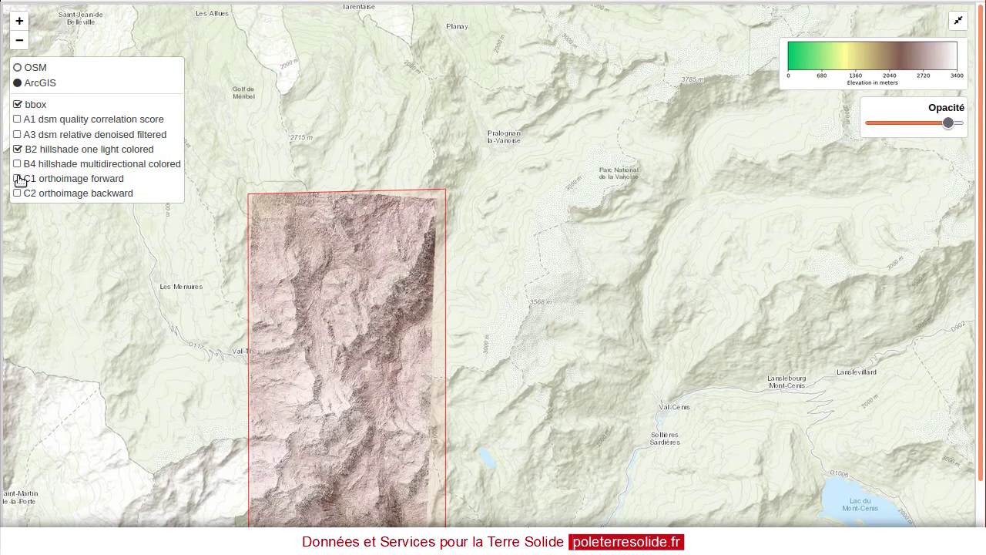
{"action": "left_click", "coordinate": [18, 178]}
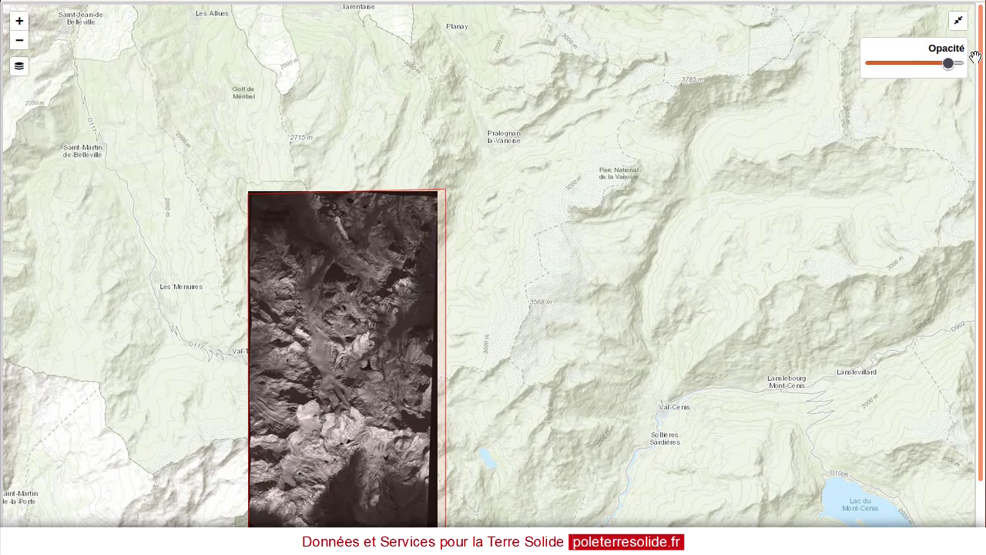
Exit the full-screen map and download the Dsm product of the Thorens job.
{"action": "left_click", "coordinate": [959, 21]}
{"action": "left_click", "coordinate": [684, 158]}
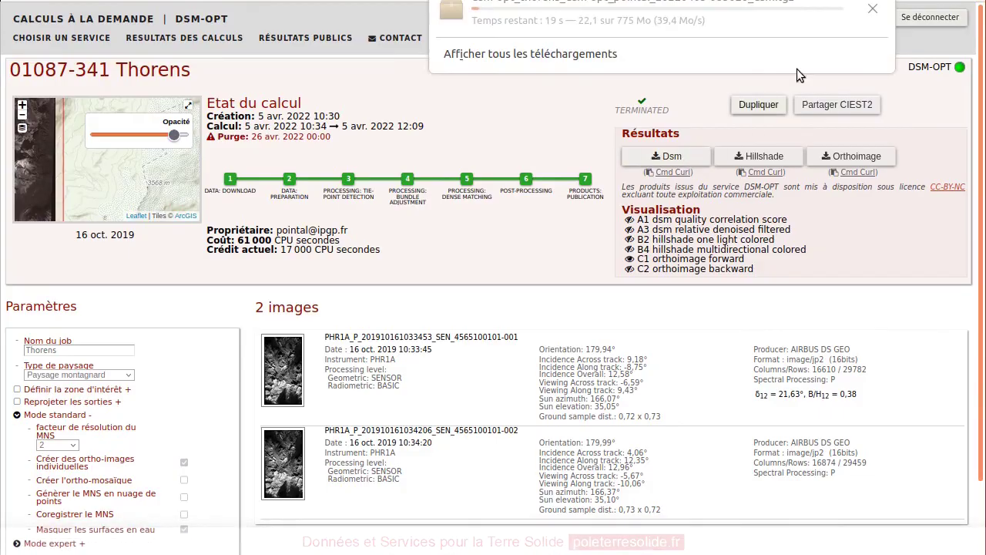